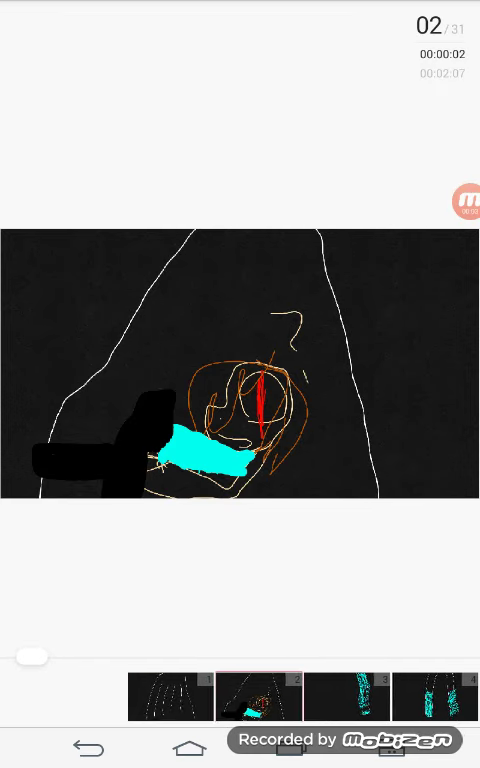
Stop and restart the Undertale animation, then replay it after visiting the recent-apps view.
{"action": "left_click", "coordinate": [240, 364]}
{"action": "left_click", "coordinate": [239, 647]}
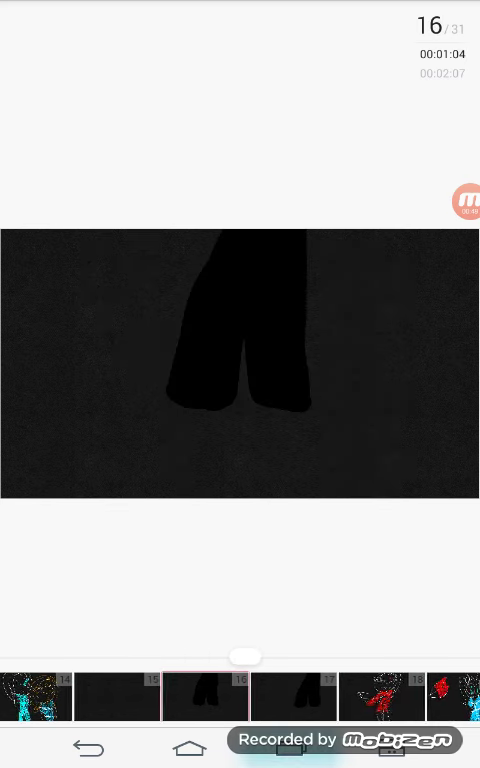
{"action": "left_click", "coordinate": [290, 748]}
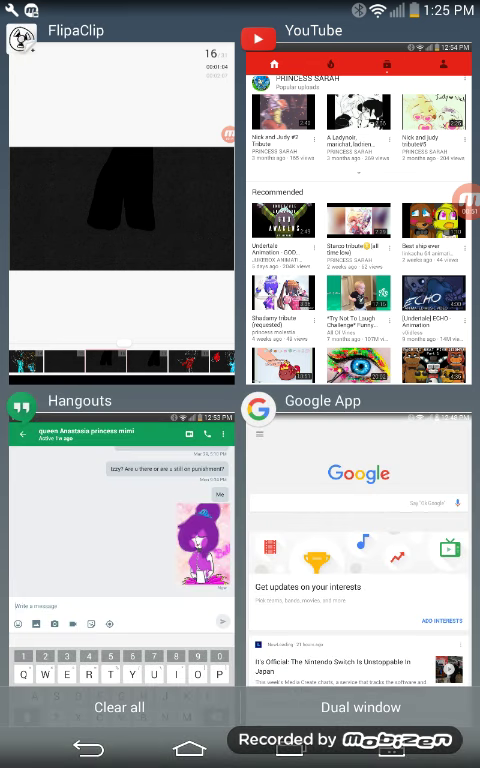
{"action": "left_click", "coordinate": [121, 200]}
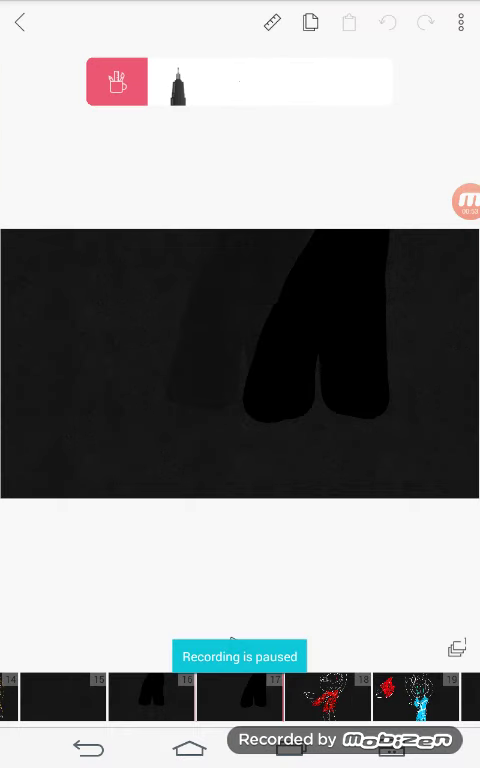
{"action": "left_click", "coordinate": [239, 646]}
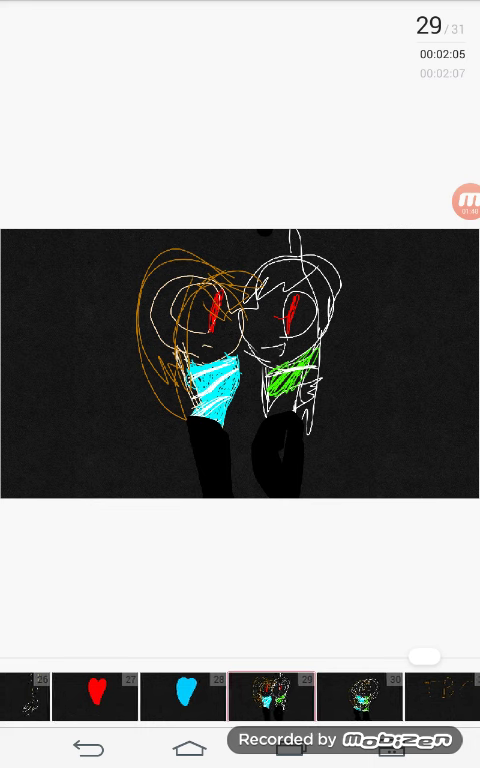
{"action": "scroll", "coordinate": [240, 696], "scroll_direction": "right", "scroll_amount": 2}
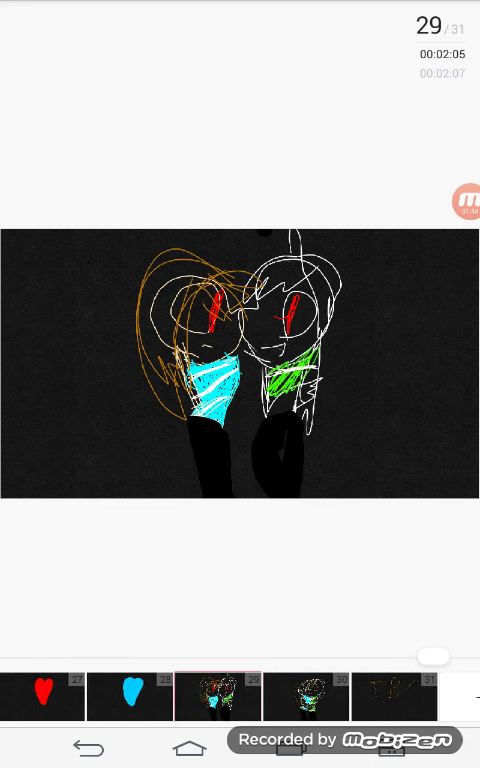
Select frame 30, then the final frame 31 with the orange TBC lettering.
{"action": "left_click", "coordinate": [284, 696]}
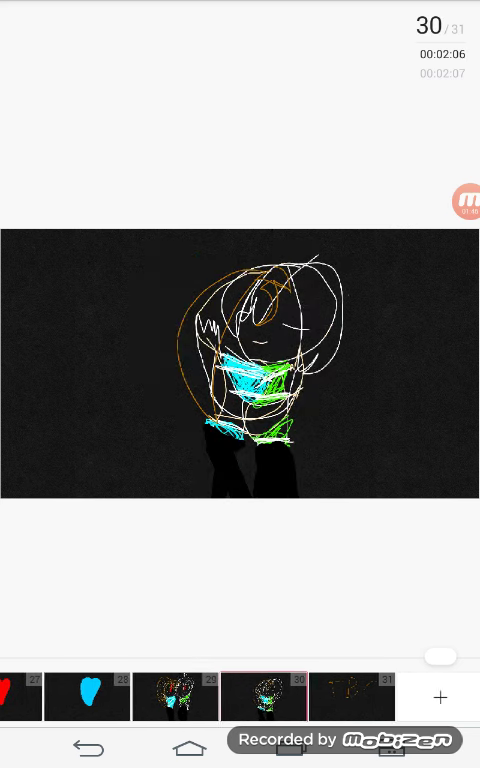
{"action": "left_click", "coordinate": [352, 696]}
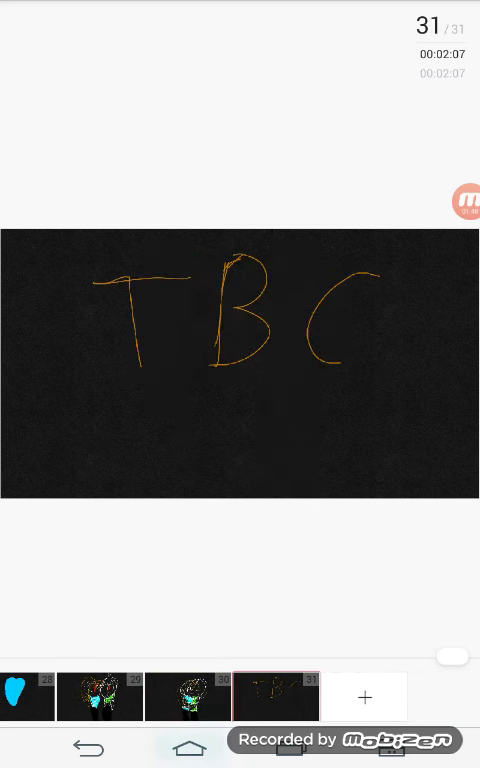